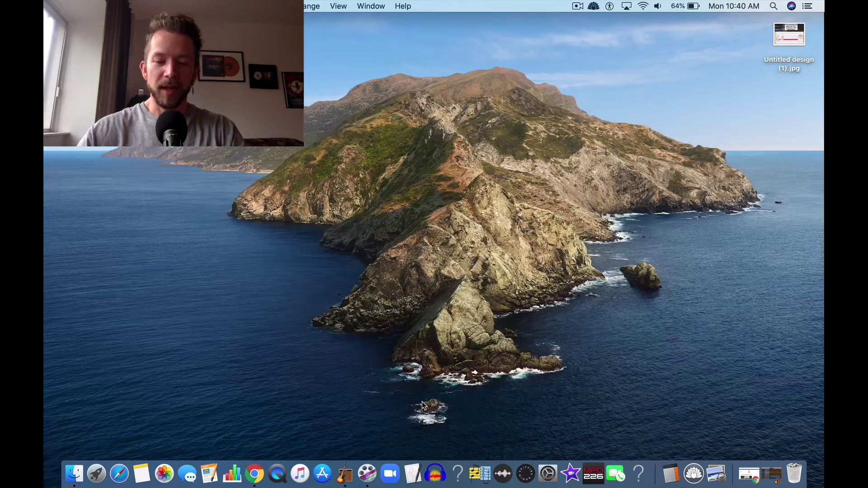
Switch to the GarageBand project and open the Melodyne plug-in of the main voice track
{"action": "left_click", "coordinate": [346, 472]}
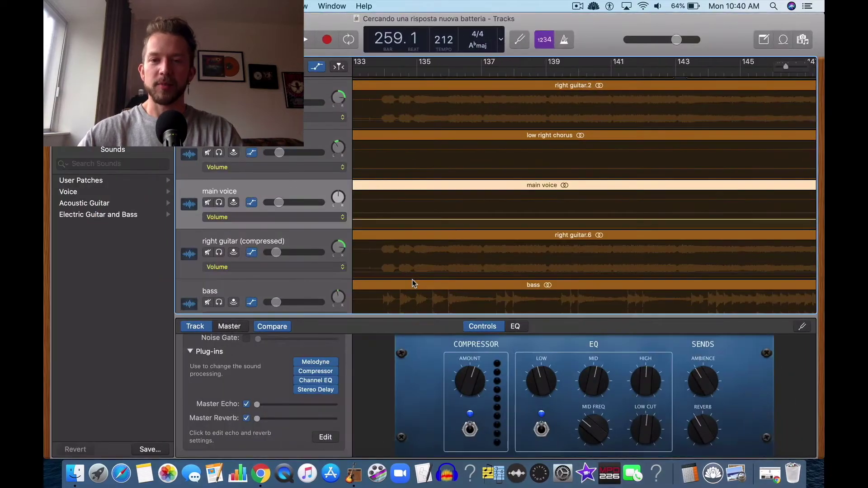
{"action": "scroll", "coordinate": [520, 198], "scroll_direction": "down", "scroll_amount": 5}
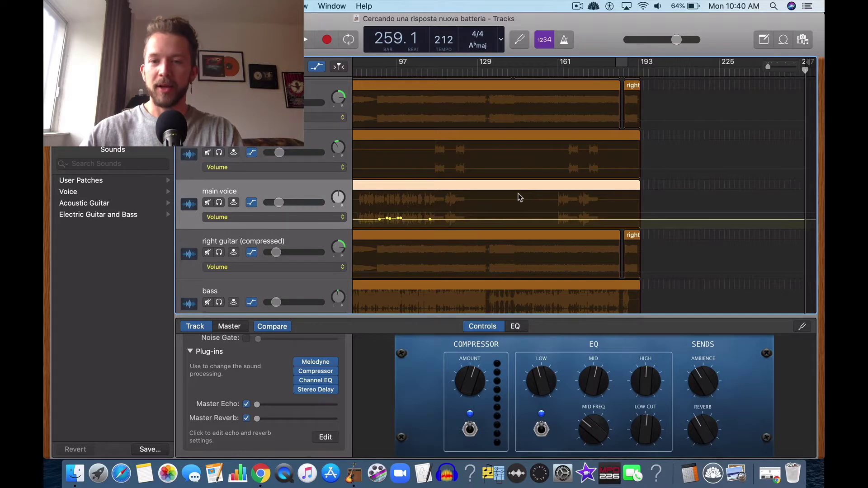
{"action": "scroll", "coordinate": [520, 199], "scroll_direction": "down", "scroll_amount": 5}
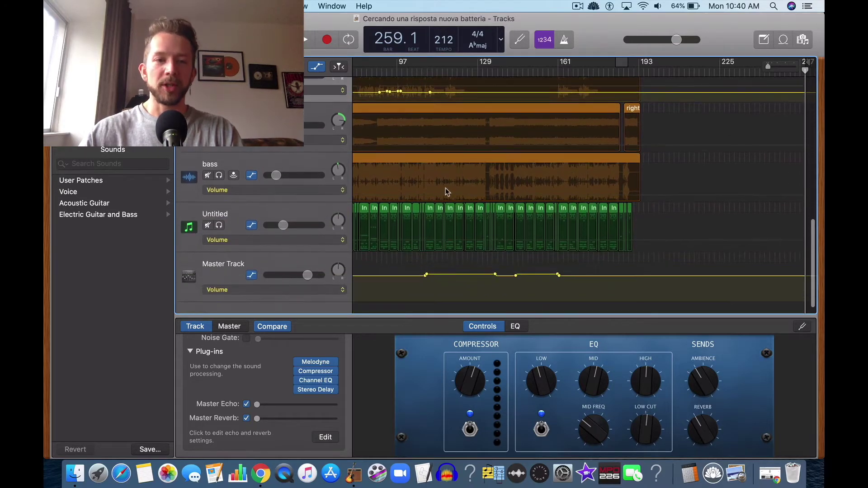
{"action": "scroll", "coordinate": [446, 189], "scroll_direction": "left", "scroll_amount": 5}
{"action": "scroll", "coordinate": [446, 188], "scroll_direction": "up", "scroll_amount": 5}
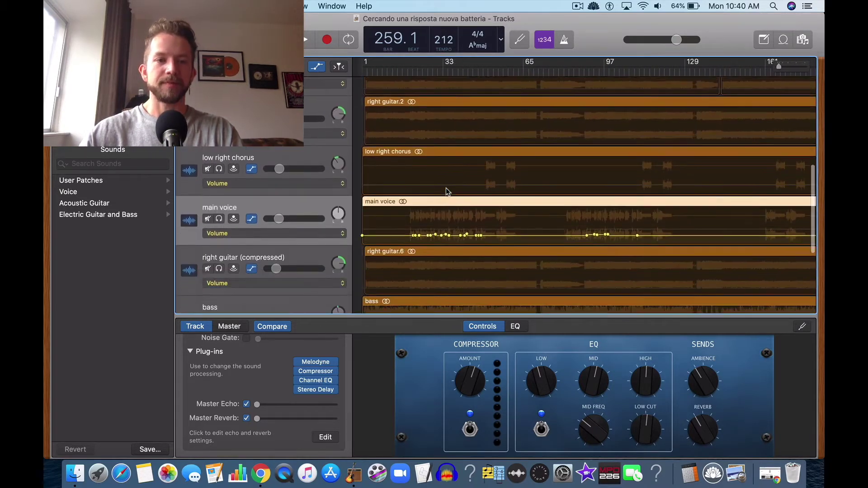
{"action": "scroll", "coordinate": [446, 191], "scroll_direction": "down", "scroll_amount": 5}
{"action": "scroll", "coordinate": [383, 150], "scroll_direction": "up", "scroll_amount": 2}
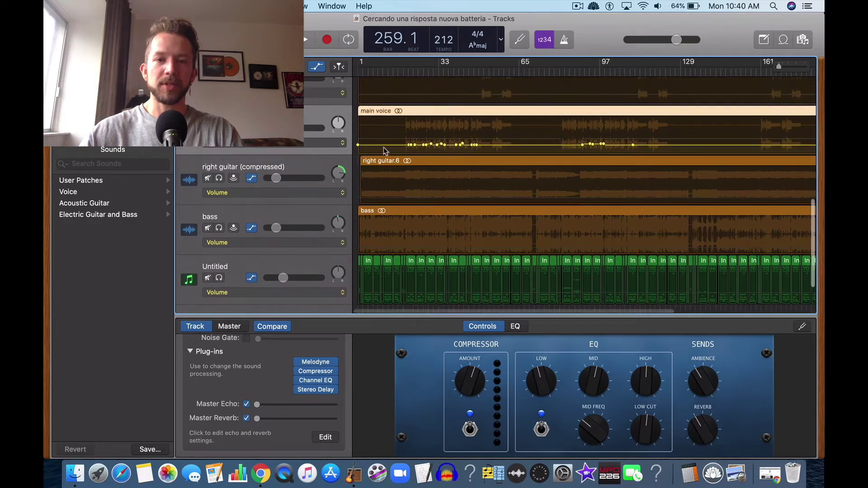
{"action": "scroll", "coordinate": [383, 151], "scroll_direction": "up", "scroll_amount": 2}
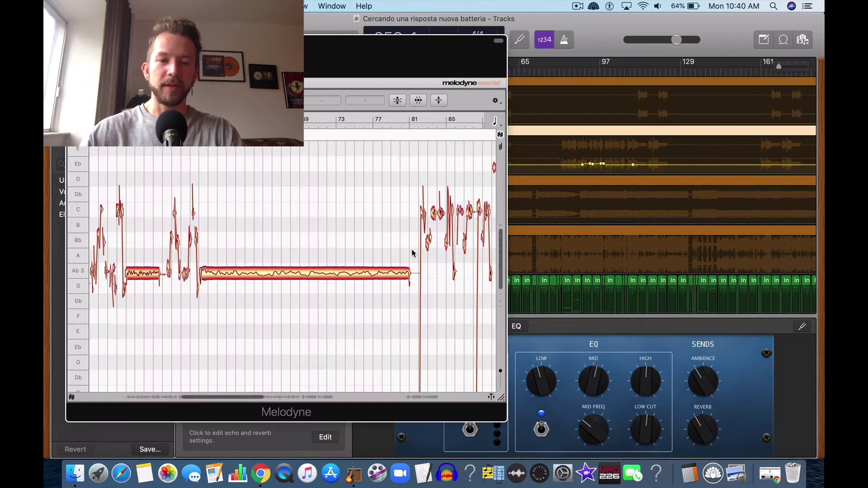
Shorten the long sustained Ab 3 note of the main voice in Melodyne so that it ends at about bar 59
{"action": "left_click", "coordinate": [403, 275]}
{"action": "left_click_drag", "start_coordinate": [407, 273], "coordinate": [218, 281]}
{"action": "left_click", "coordinate": [248, 295]}
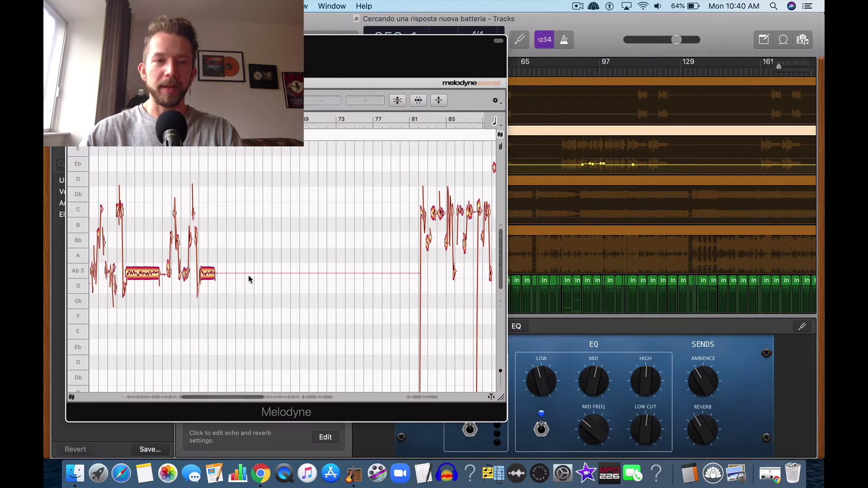
{"action": "left_click_drag", "start_coordinate": [355, 60], "coordinate": [408, 61]}
{"action": "scroll", "coordinate": [355, 276], "scroll_direction": "left", "scroll_amount": 5}
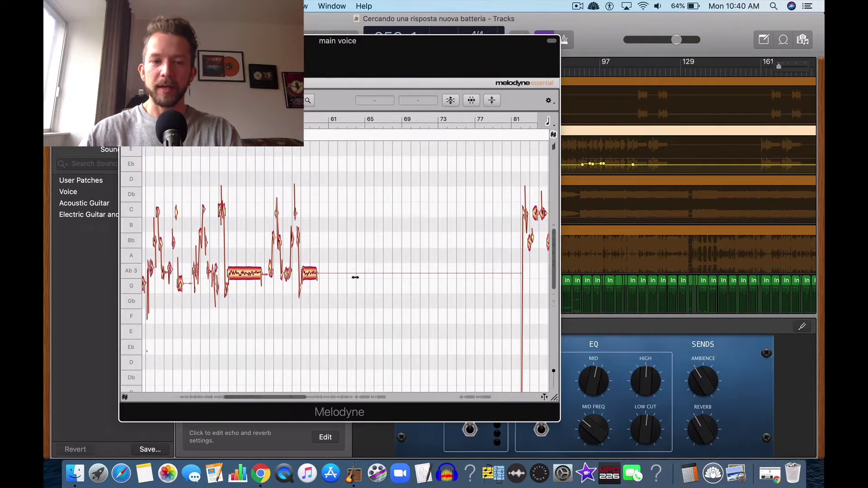
{"action": "scroll", "coordinate": [385, 288], "scroll_direction": "right", "scroll_amount": 5}
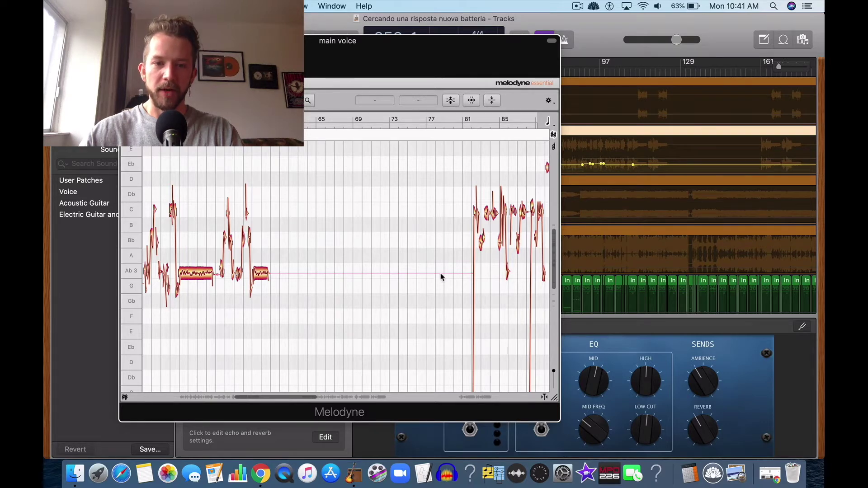
Try lengthening the short Ab 3 note near bar 56, then return its end to where it was
{"action": "left_click", "coordinate": [222, 272]}
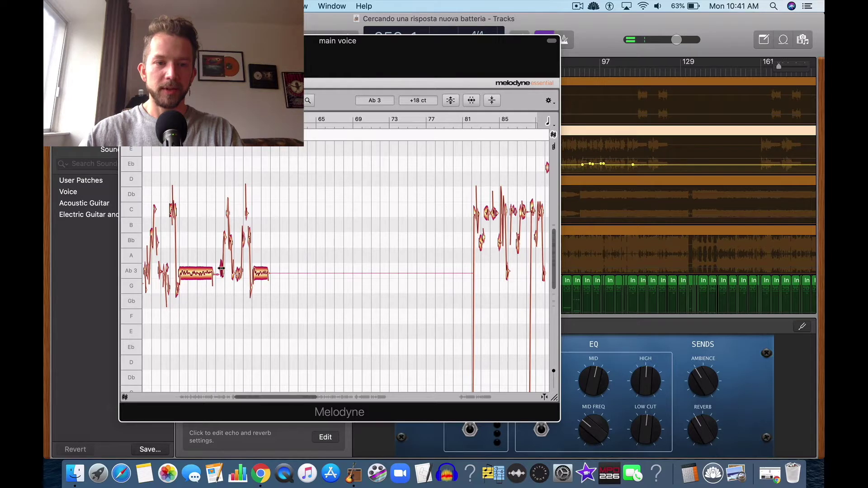
{"action": "scroll", "coordinate": [225, 268], "scroll_direction": "up", "scroll_amount": 5}
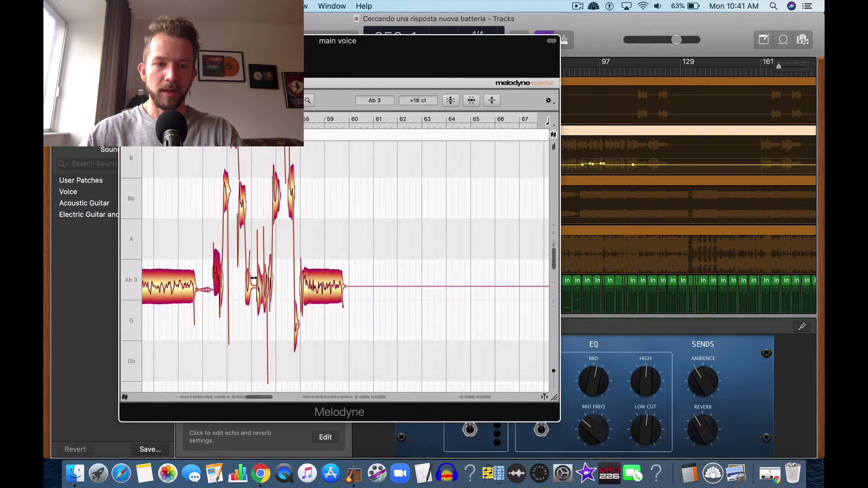
{"action": "left_click", "coordinate": [268, 284]}
{"action": "left_click_drag", "start_coordinate": [271, 283], "coordinate": [284, 282]}
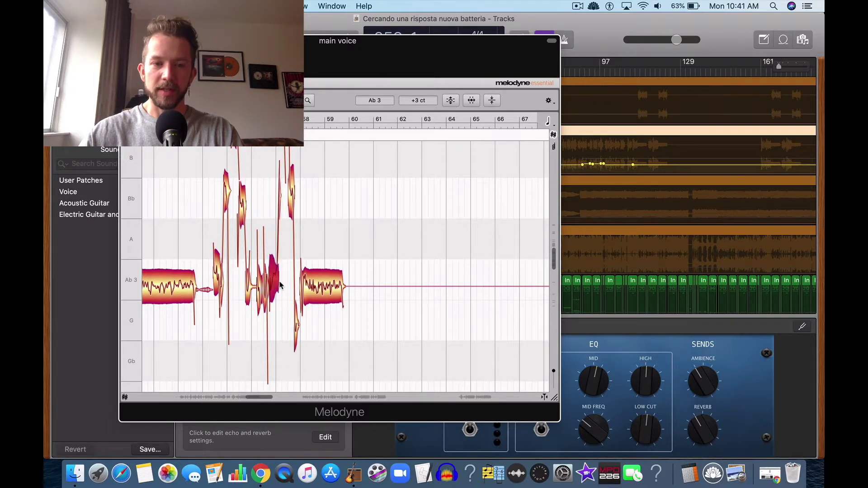
{"action": "left_click_drag", "start_coordinate": [276, 284], "coordinate": [275, 285]}
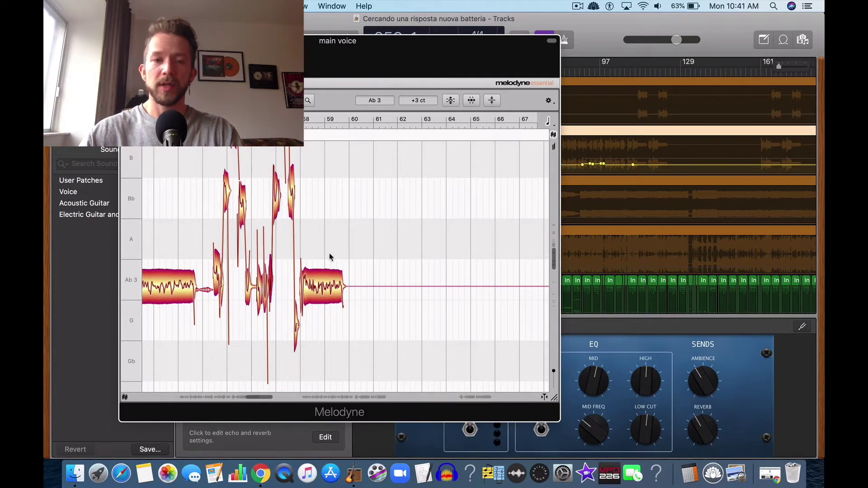
{"action": "scroll", "coordinate": [439, 203], "scroll_direction": "down", "scroll_amount": 4}
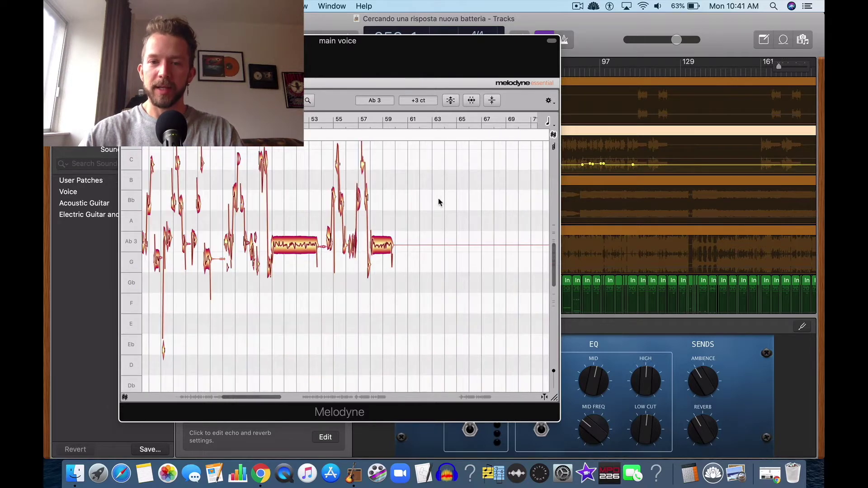
Select the shortened Ab 3 note and play the song from bar 55
{"action": "left_click_drag", "start_coordinate": [271, 398], "coordinate": [297, 391]}
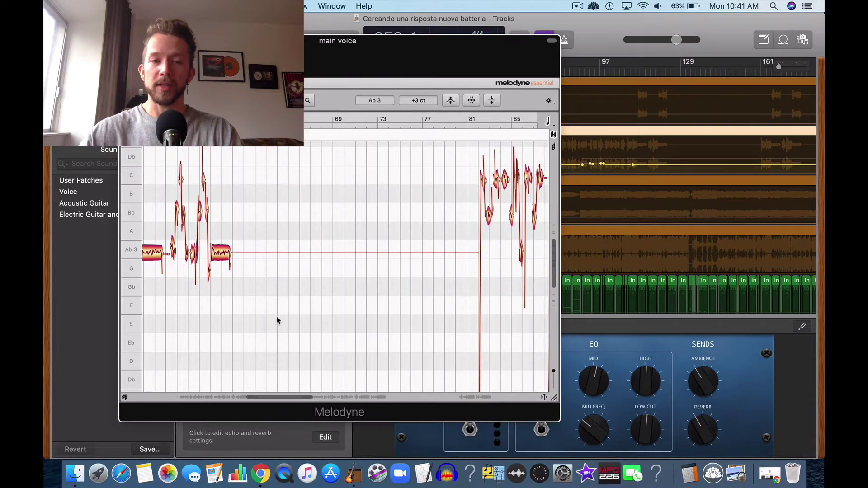
{"action": "left_click", "coordinate": [220, 257]}
{"action": "left_click_drag", "start_coordinate": [413, 68], "coordinate": [456, 135]}
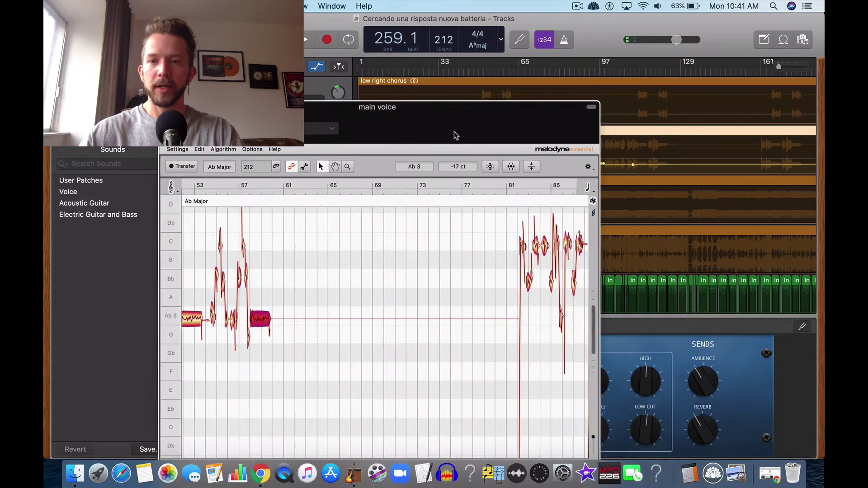
{"action": "left_click", "coordinate": [495, 72]}
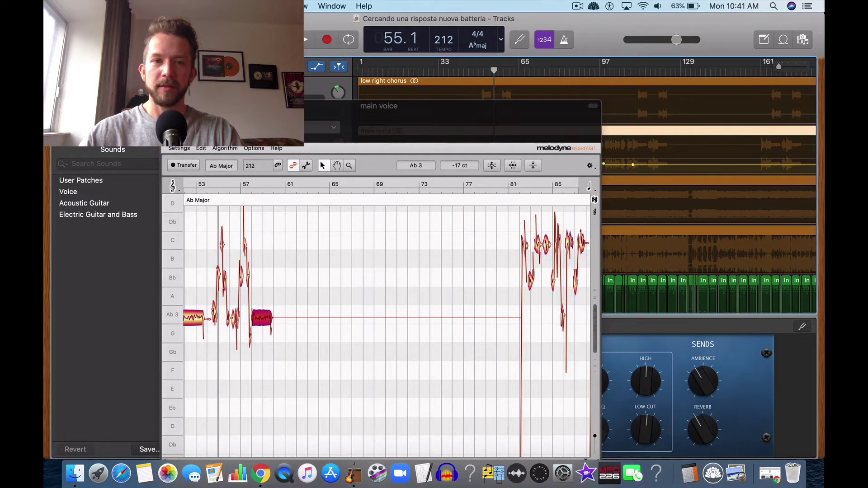
{"action": "key", "text": "space"}
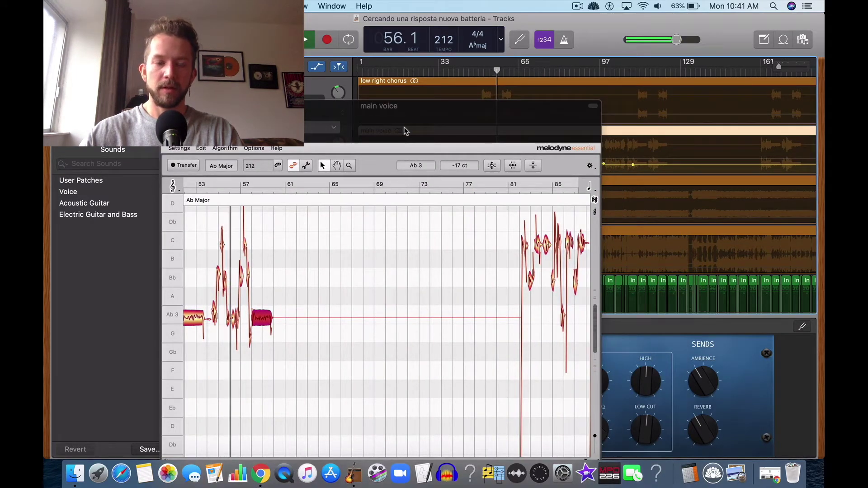
Move the Melodyne window clear of the track controls, solo the main voice track and replay the phrase from bar 57
{"action": "left_click_drag", "start_coordinate": [408, 132], "coordinate": [589, 179]}
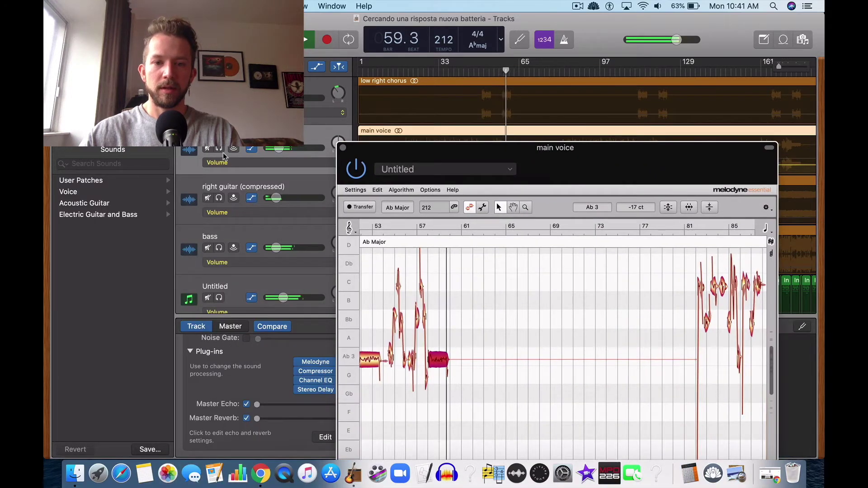
{"action": "left_click_drag", "start_coordinate": [556, 144], "coordinate": [362, 144]}
{"action": "left_click_drag", "start_coordinate": [409, 164], "coordinate": [562, 204]}
{"action": "left_click_drag", "start_coordinate": [511, 71], "coordinate": [500, 72]}
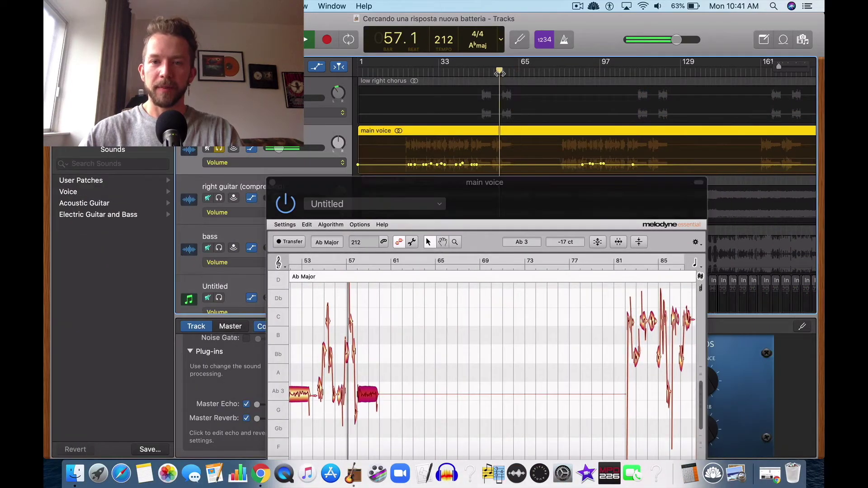
{"action": "key", "text": "XF86AudioLowerVolume"}
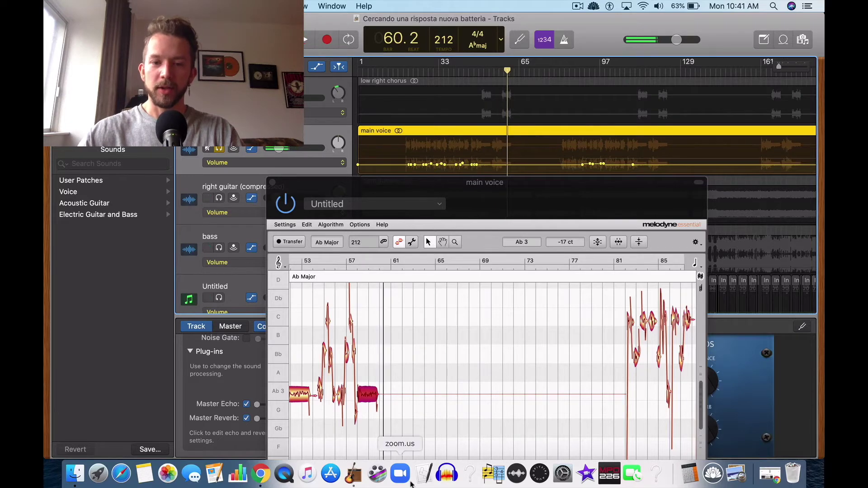
Stretch the shortened Ab 3 note to just past bar 81 and play it back, first soloed and then in the full mix
{"action": "left_click_drag", "start_coordinate": [377, 395], "coordinate": [621, 399]}
{"action": "left_click", "coordinate": [503, 429]}
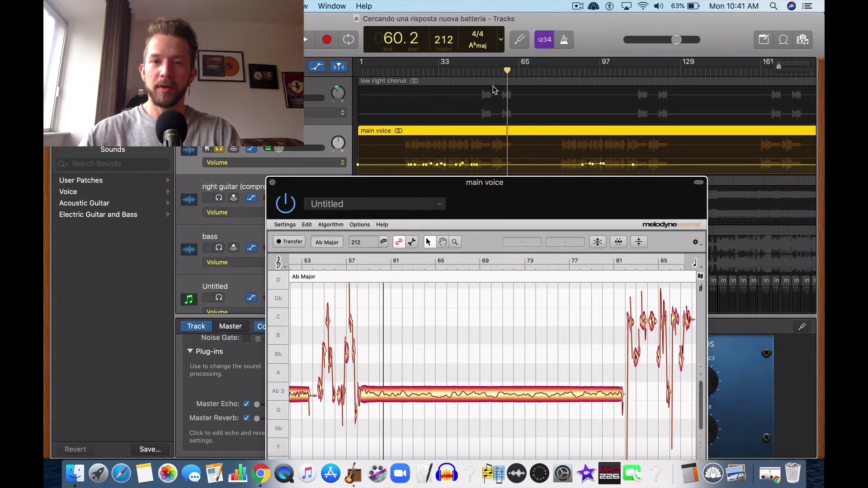
{"action": "left_click", "coordinate": [475, 76]}
{"action": "key", "text": "space"}
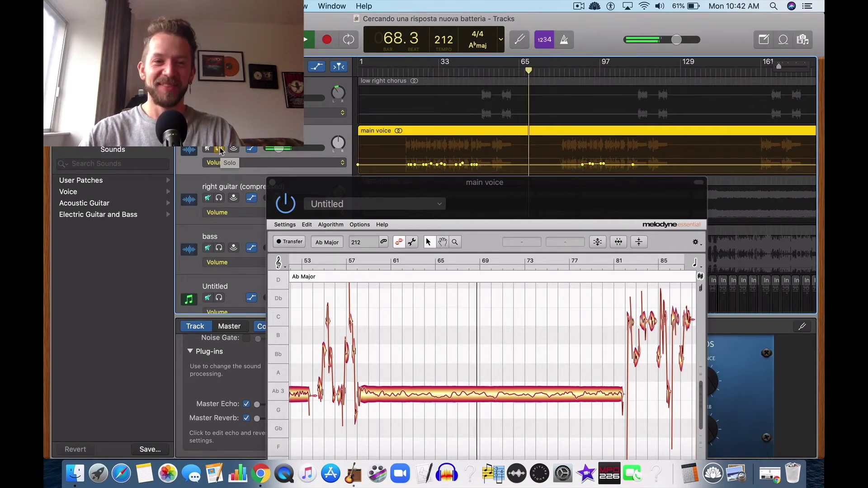
{"action": "left_click", "coordinate": [220, 149]}
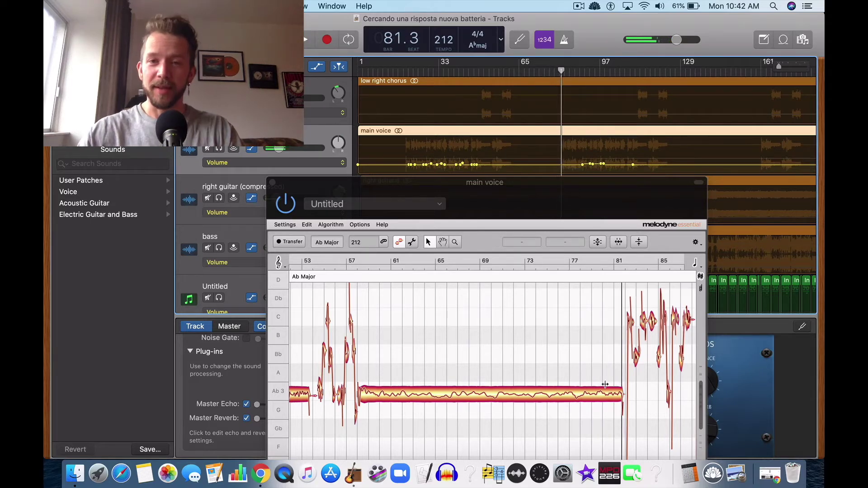
Shorten the stretched Ab 3 note so that it ends just past bar 61, then close the Melodyne window
{"action": "left_click", "coordinate": [620, 396]}
{"action": "left_click_drag", "start_coordinate": [622, 393], "coordinate": [399, 402]}
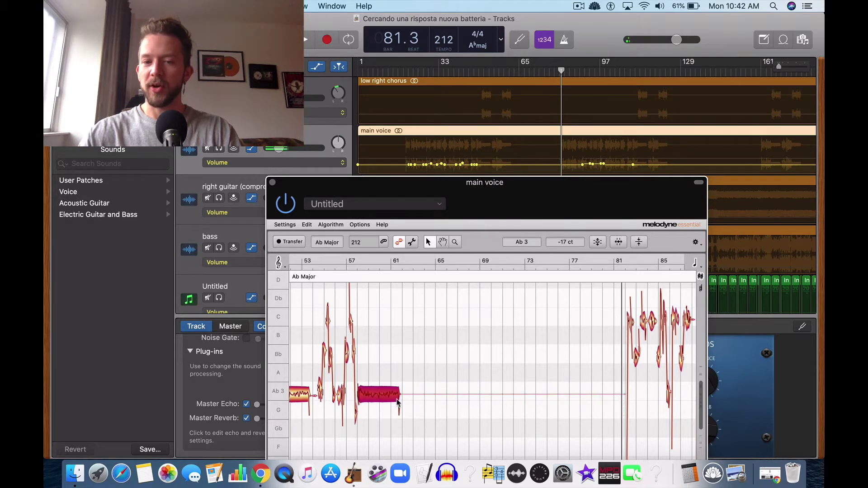
{"action": "left_click", "coordinate": [472, 402]}
{"action": "left_click_drag", "start_coordinate": [501, 214], "coordinate": [477, 143]}
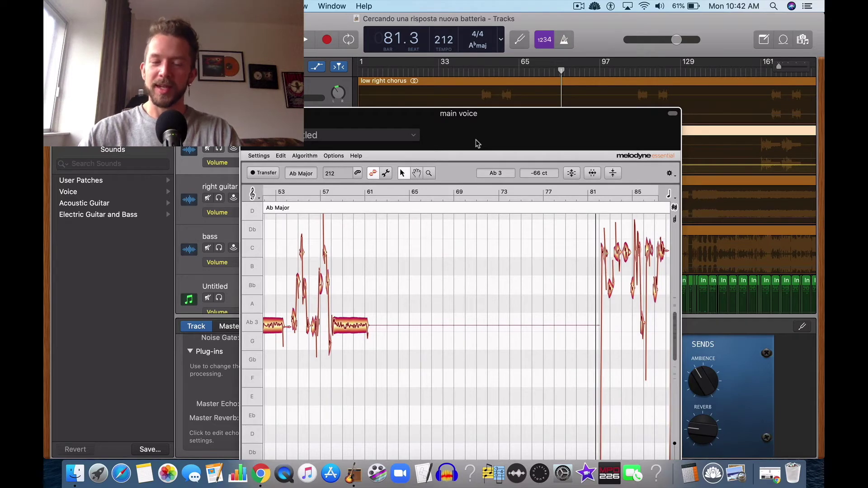
{"action": "left_click_drag", "start_coordinate": [478, 144], "coordinate": [489, 166]}
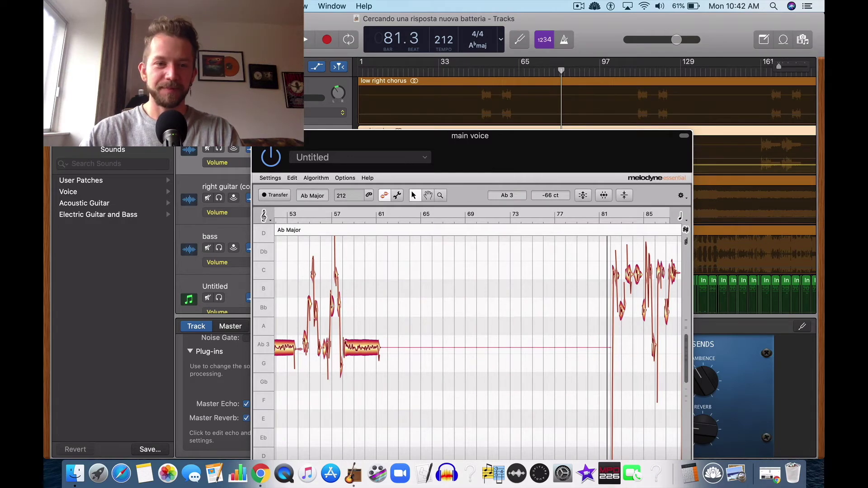
{"action": "key", "text": "super+w"}
Solo the left guitar track and place the playhead at bar 188
{"action": "scroll", "coordinate": [427, 173], "scroll_direction": "down", "scroll_amount": 3}
{"action": "scroll", "coordinate": [427, 174], "scroll_direction": "up", "scroll_amount": 5}
{"action": "scroll", "coordinate": [427, 174], "scroll_direction": "right", "scroll_amount": 5}
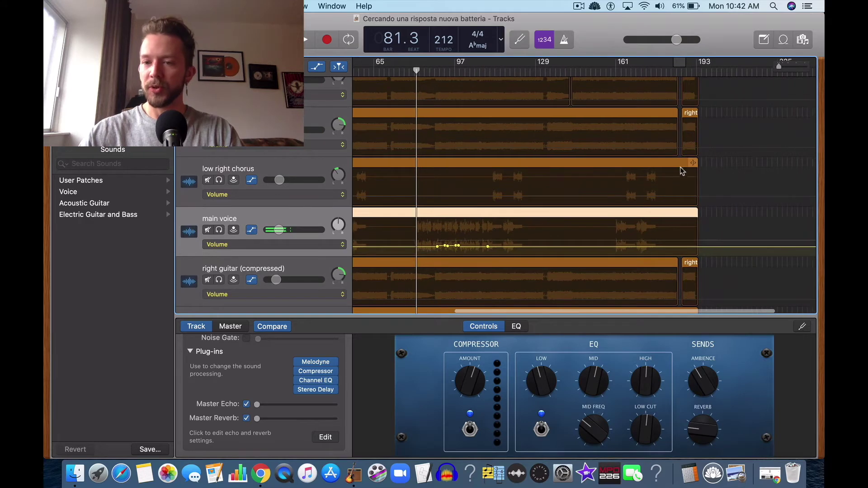
{"action": "scroll", "coordinate": [700, 226], "scroll_direction": "down", "scroll_amount": 5}
{"action": "scroll", "coordinate": [700, 228], "scroll_direction": "up", "scroll_amount": 10}
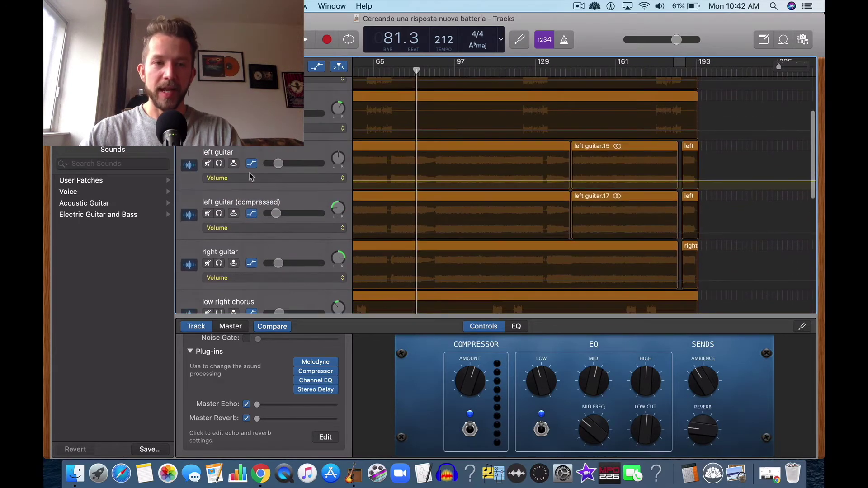
{"action": "left_click", "coordinate": [209, 164]}
{"action": "left_click", "coordinate": [219, 163]}
{"action": "left_click", "coordinate": [684, 71]}
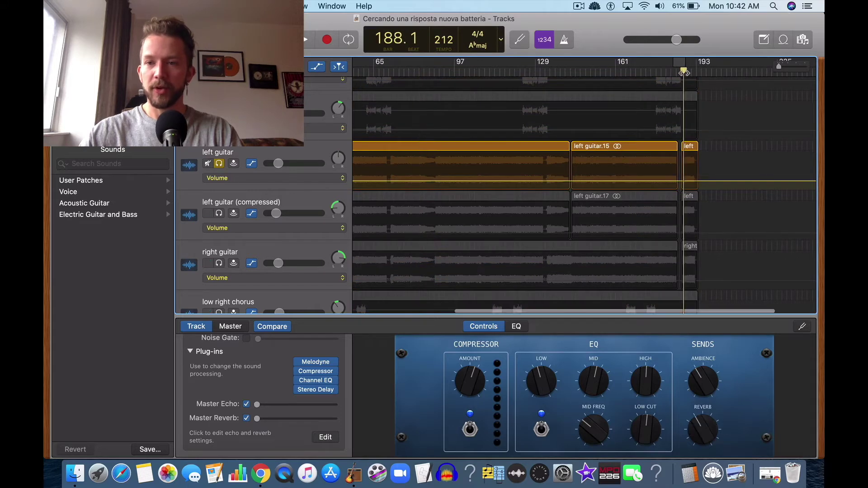
Add the Kilohearts Delay plug-in to the left guitar track and set its delay time to 2.39 s
{"action": "left_click", "coordinate": [284, 161]}
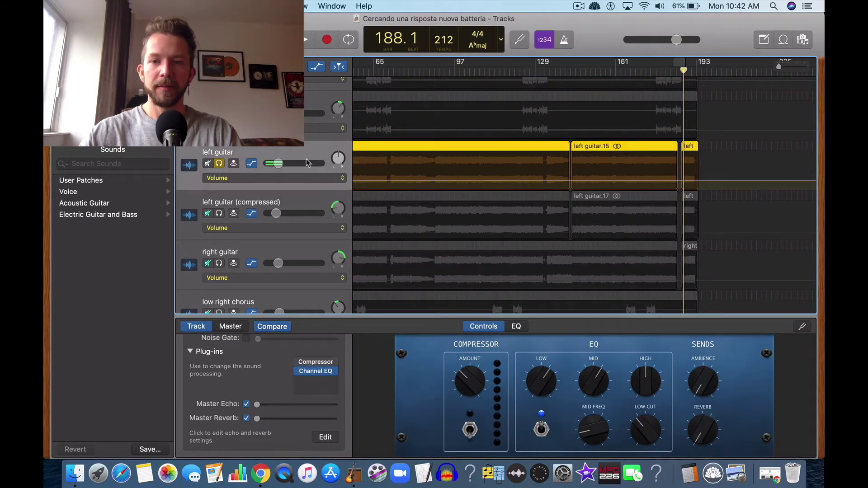
{"action": "left_click", "coordinate": [336, 380]}
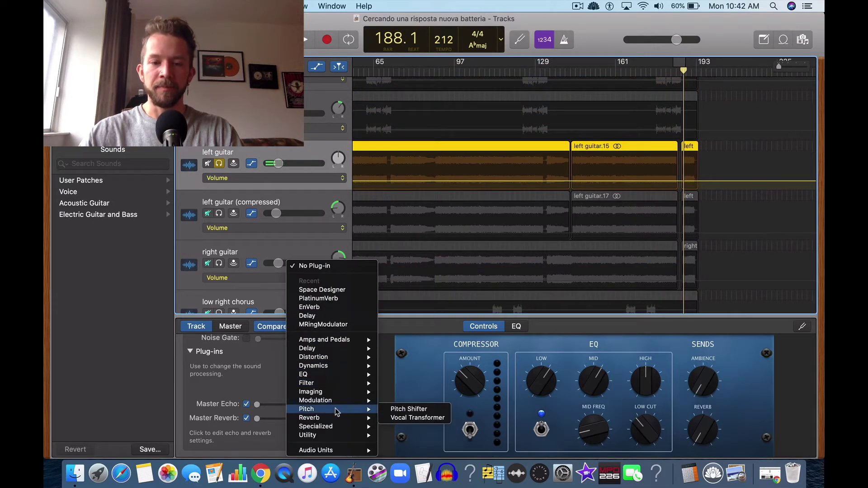
{"action": "mouse_move", "coordinate": [335, 450]}
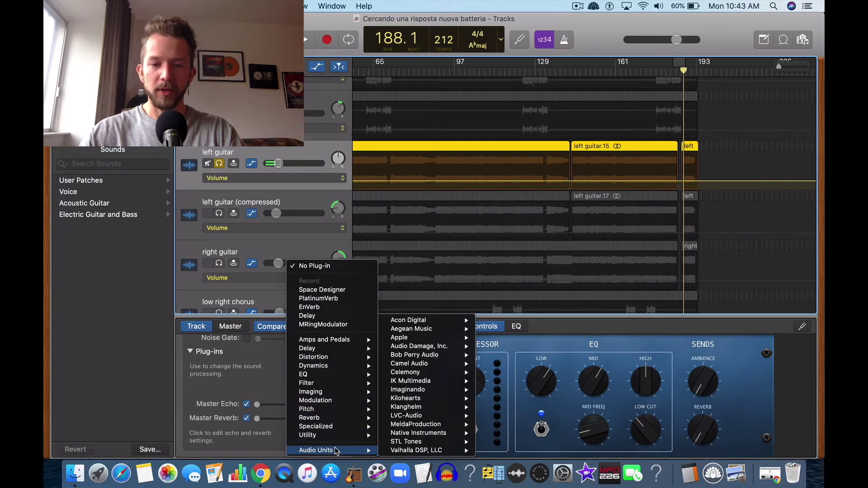
{"action": "mouse_move", "coordinate": [408, 400]}
{"action": "left_click", "coordinate": [508, 421]}
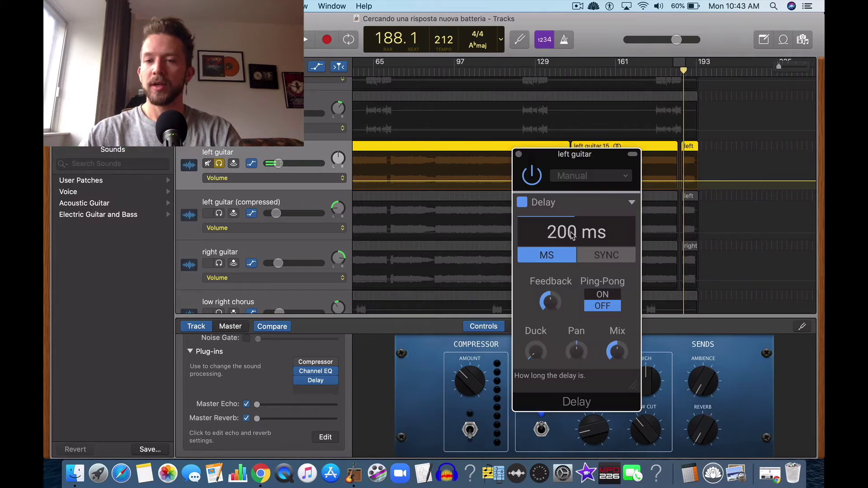
{"action": "left_click_drag", "start_coordinate": [577, 232], "coordinate": [577, 212]}
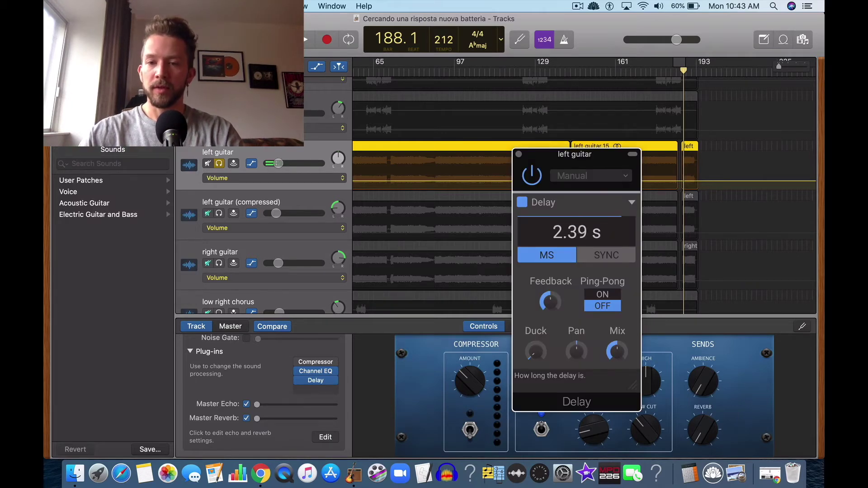
Set the delay time to 2.00 s with Ping-Pong on, and audition the left guitar from bar 186 at a higher master volume
{"action": "left_click_drag", "start_coordinate": [622, 169], "coordinate": [553, 155]}
{"action": "left_click", "coordinate": [571, 295]}
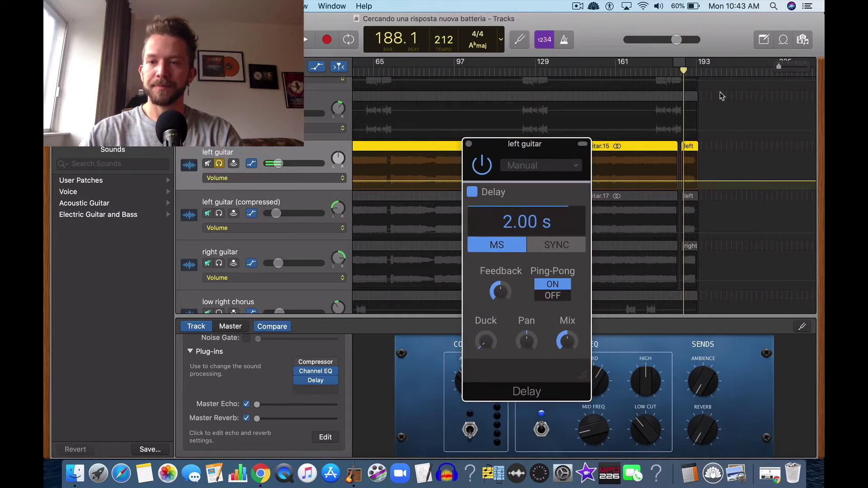
{"action": "left_click", "coordinate": [679, 77]}
{"action": "key", "text": "space"}
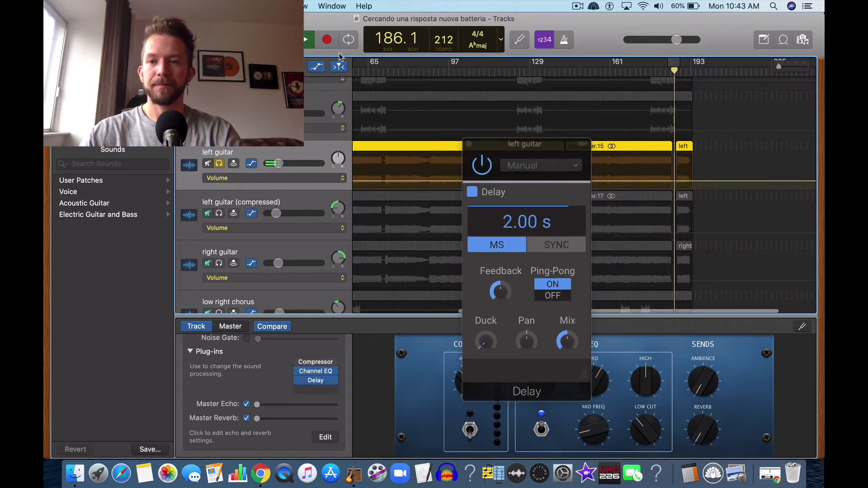
{"action": "key", "text": "XF86AudioRaiseVolume"}
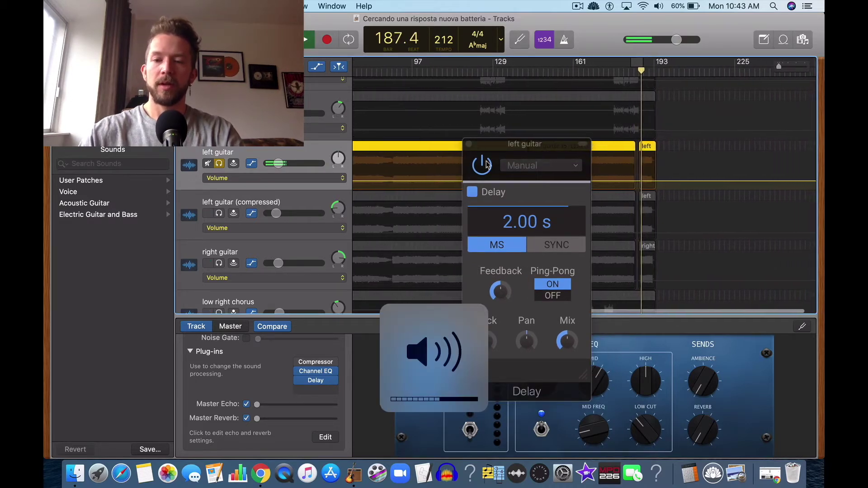
{"action": "left_click_drag", "start_coordinate": [677, 39], "coordinate": [704, 43]}
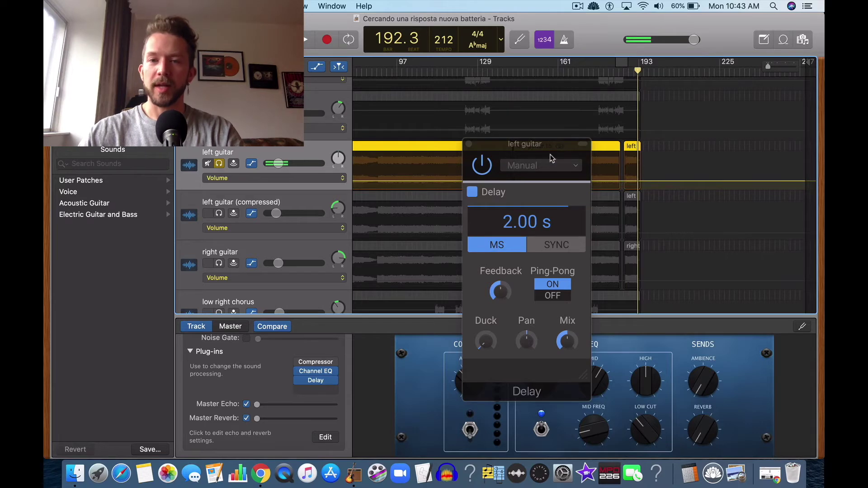
Switch the left guitar track's automation parameter from Volume to Delay: Mix
{"action": "left_click_drag", "start_coordinate": [551, 154], "coordinate": [482, 99]}
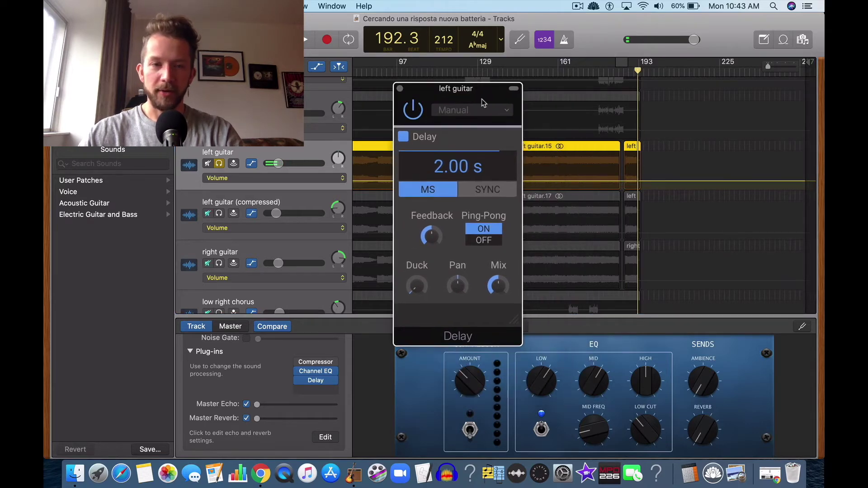
{"action": "key", "text": "a"}
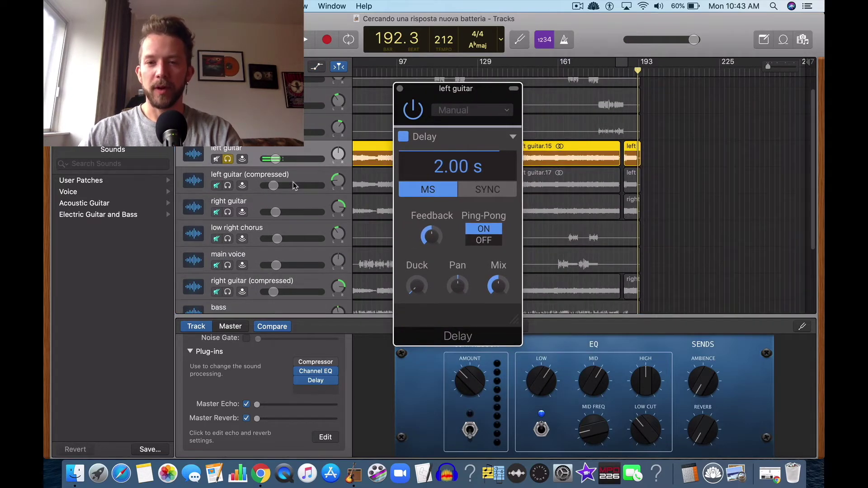
{"action": "key", "text": "a"}
{"action": "left_click", "coordinate": [301, 175]}
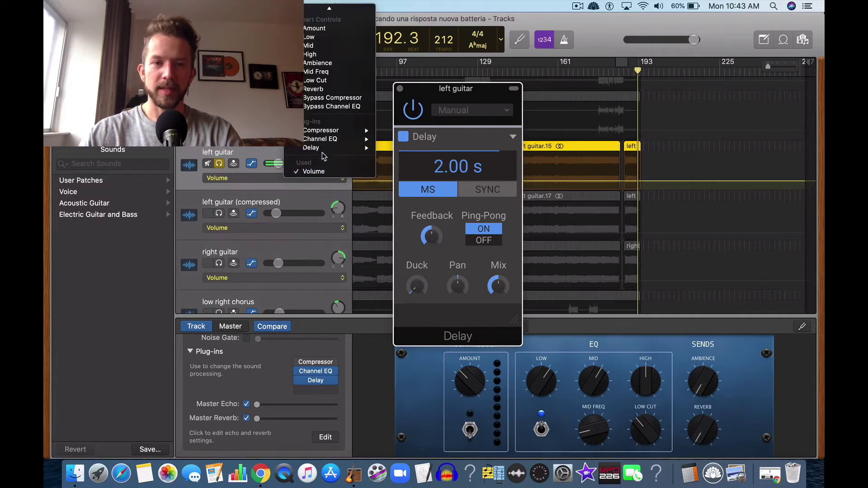
{"action": "mouse_move", "coordinate": [312, 148]}
{"action": "left_click", "coordinate": [429, 199]}
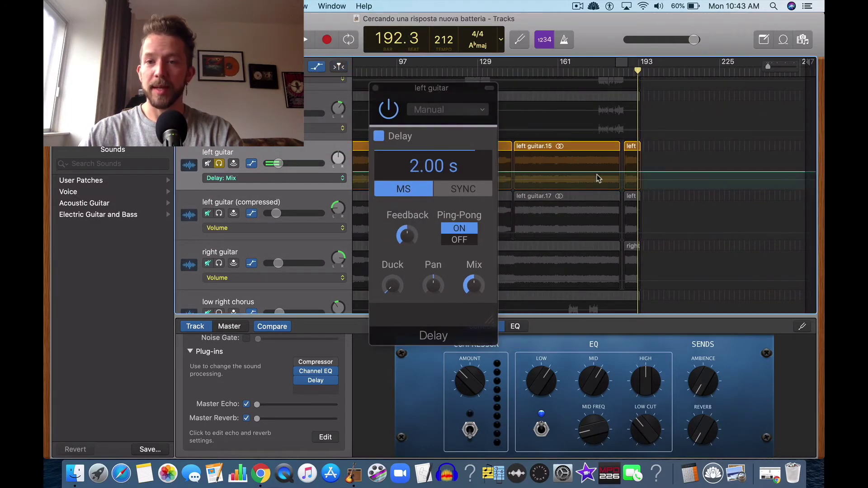
Automate Delay: Mix to rise from near zero at the start of left guitar.9 to maximum at its end, and play from bar 186
{"action": "left_click_drag", "start_coordinate": [474, 288], "coordinate": [482, 284]}
{"action": "key", "text": "super+Right"}
{"action": "key", "text": "super+Right"}
{"action": "key", "text": "super+Right"}
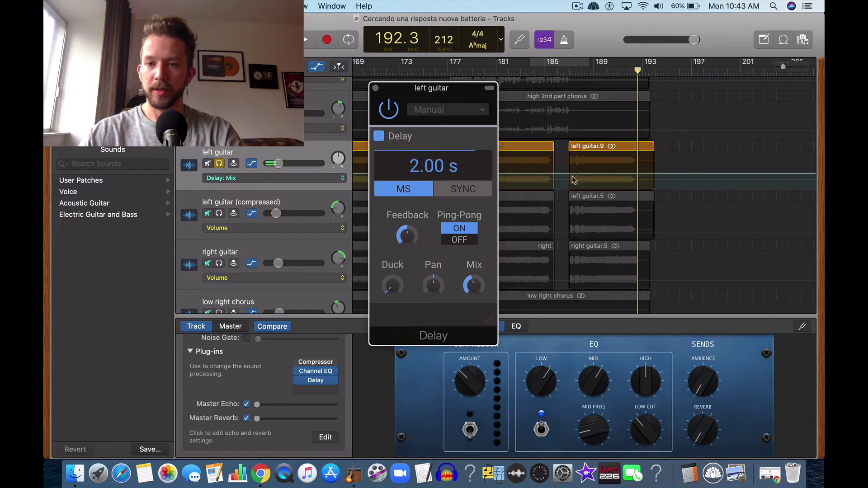
{"action": "left_click", "coordinate": [570, 174]}
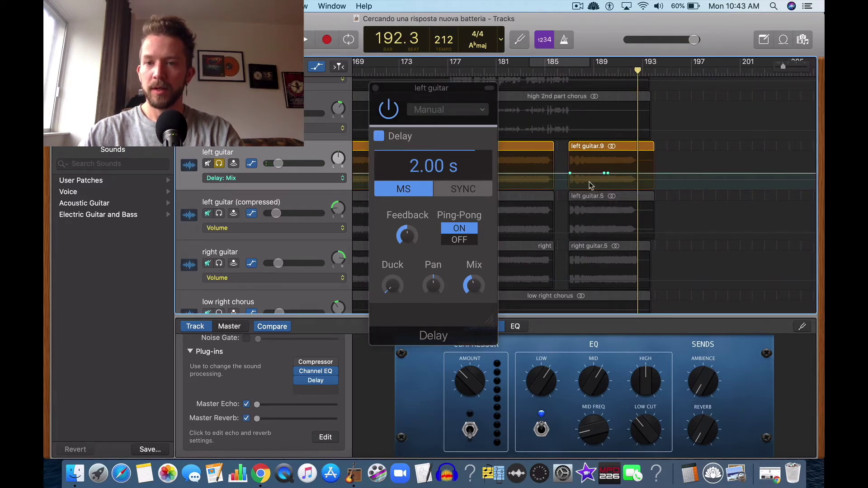
{"action": "left_click_drag", "start_coordinate": [570, 174], "coordinate": [571, 186]}
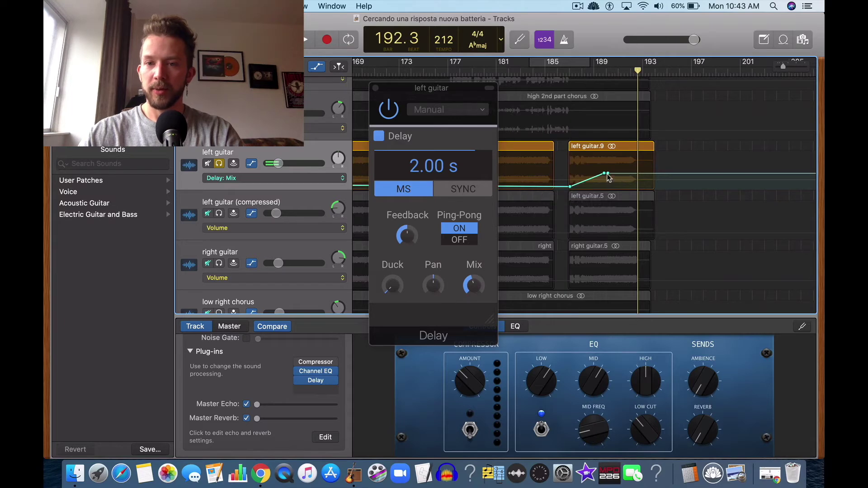
{"action": "left_click", "coordinate": [607, 174]}
{"action": "left_click_drag", "start_coordinate": [656, 153], "coordinate": [654, 153]}
{"action": "left_click", "coordinate": [558, 72]}
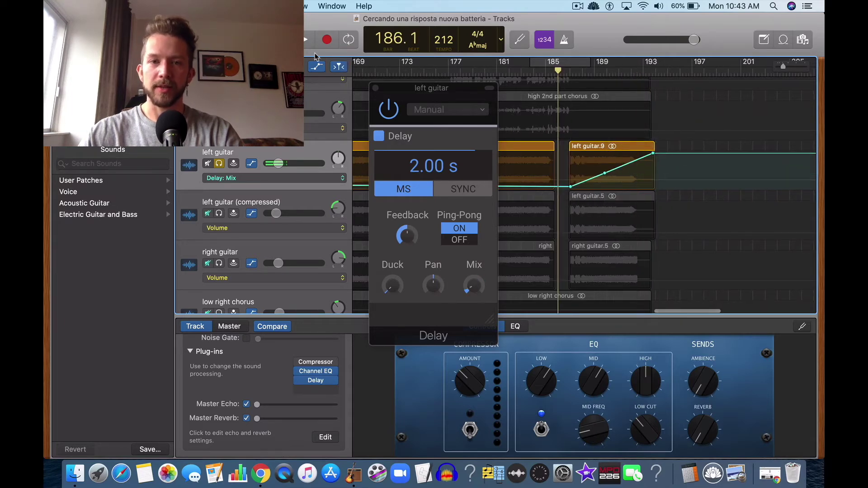
{"action": "left_click", "coordinate": [309, 38]}
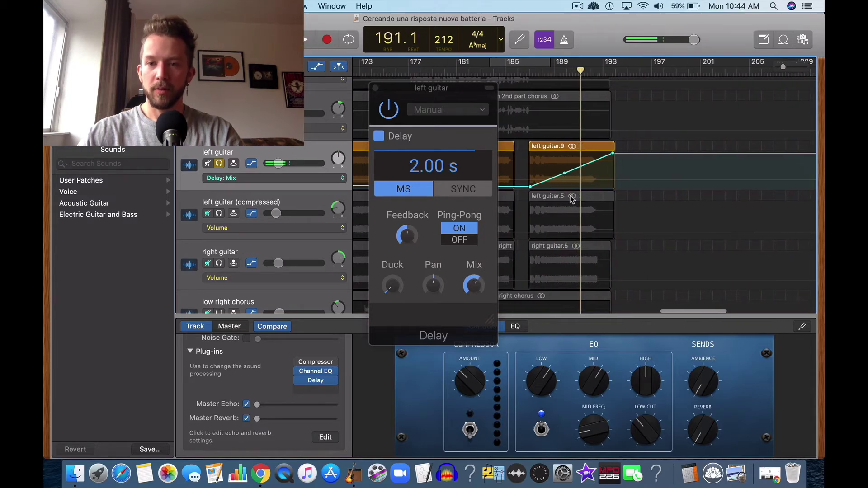
Move the middle Delay: Mix point down to zero at about bar 190, and replay the ending from around bar 187
{"action": "left_click_drag", "start_coordinate": [565, 175], "coordinate": [574, 184]}
{"action": "key", "text": "space"}
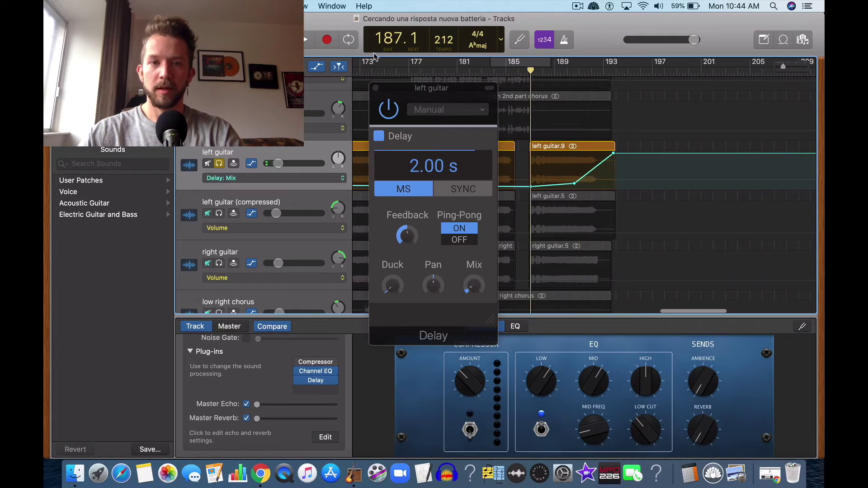
{"action": "key", "text": "space"}
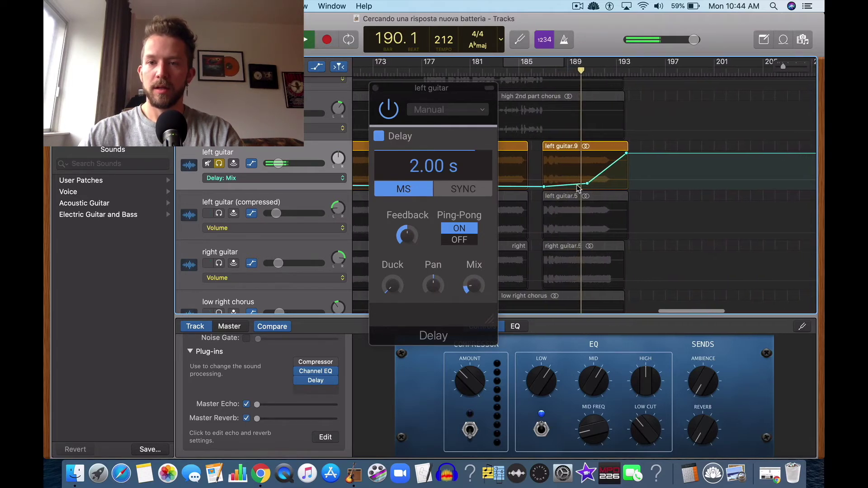
{"action": "left_click_drag", "start_coordinate": [581, 185], "coordinate": [580, 189]}
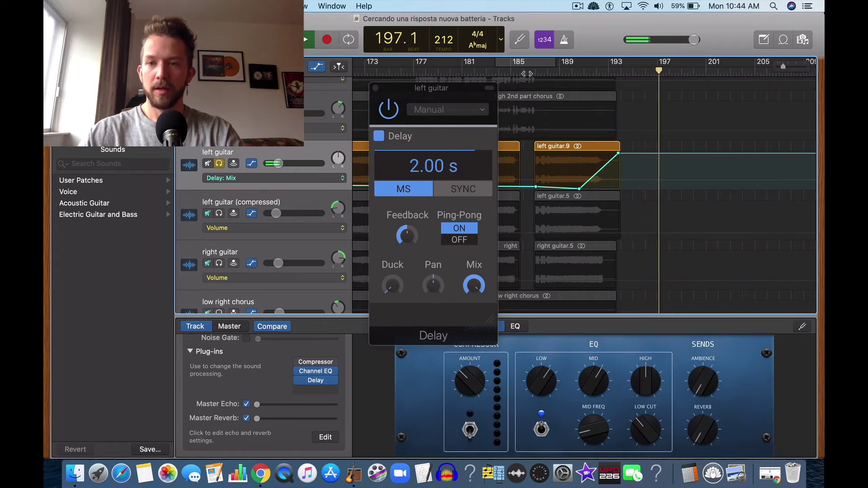
{"action": "left_click", "coordinate": [528, 73]}
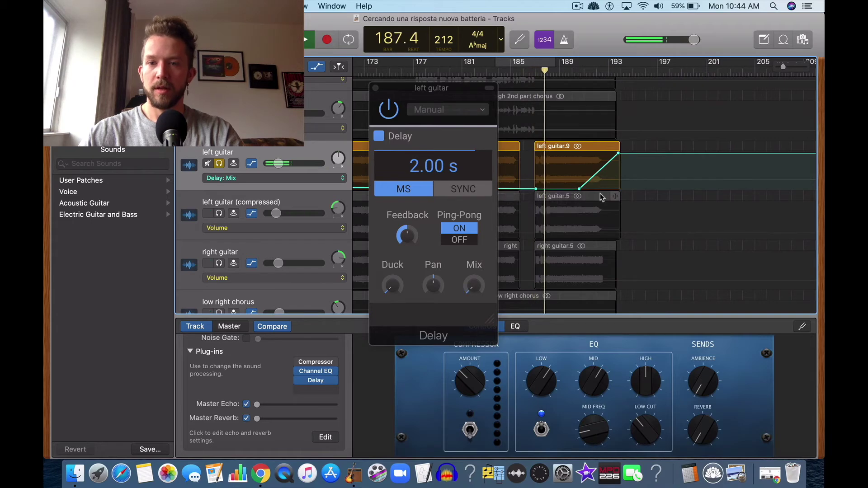
Turn Ping-Pong off, raise the delay's feedback to maximum and replay from about bar 187
{"action": "left_click", "coordinate": [460, 241]}
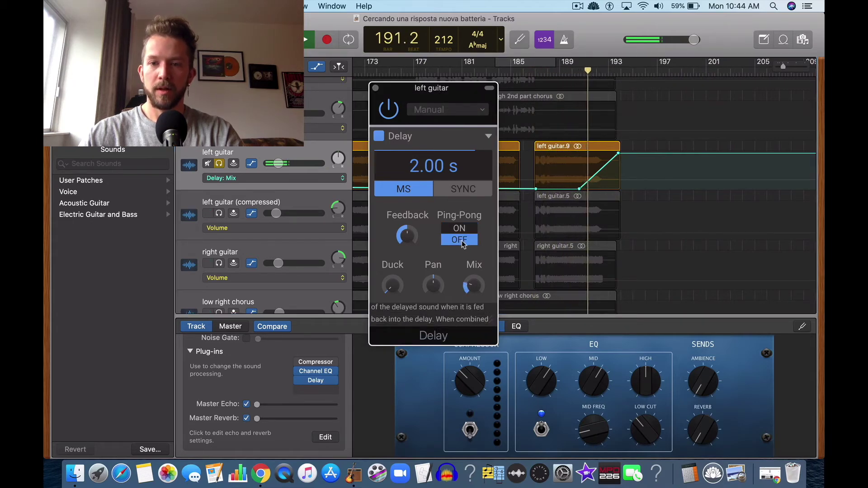
{"action": "left_click_drag", "start_coordinate": [408, 237], "coordinate": [409, 236]}
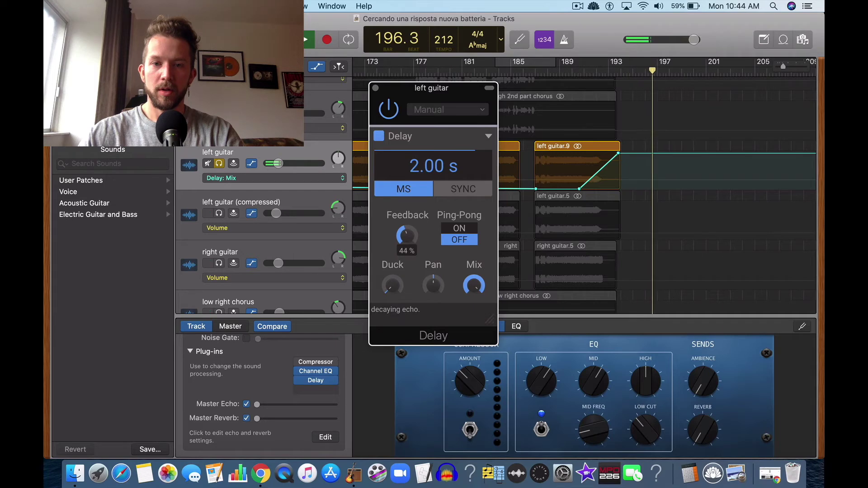
{"action": "left_click", "coordinate": [538, 71]}
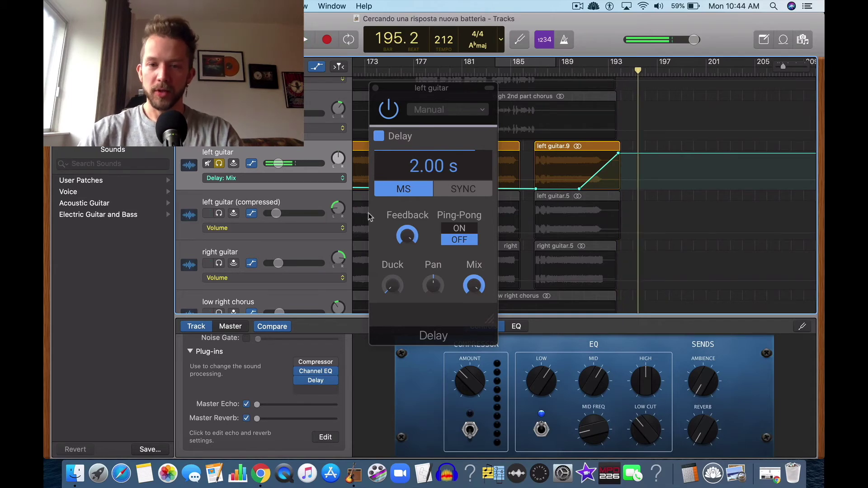
Lower the delay's feedback to about 20 % and replay the left guitar's ending from around bar 187
{"action": "mouse_move", "coordinate": [407, 236]}
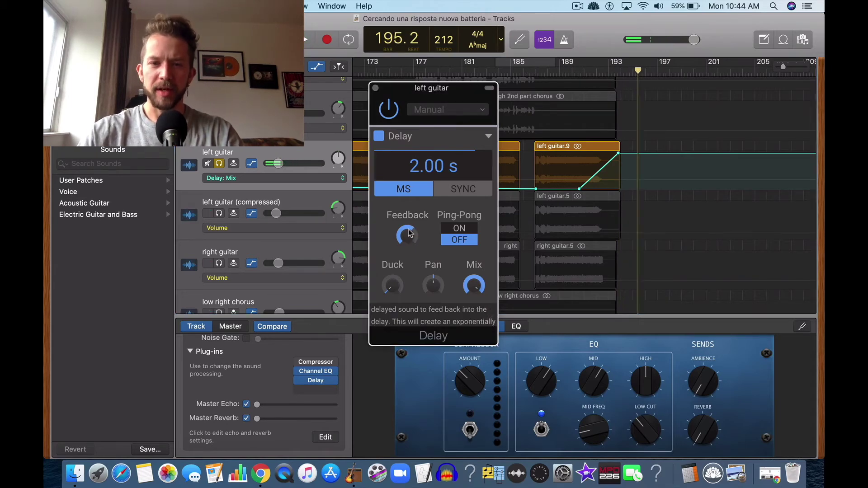
{"action": "left_click_drag", "start_coordinate": [407, 236], "coordinate": [407, 248]}
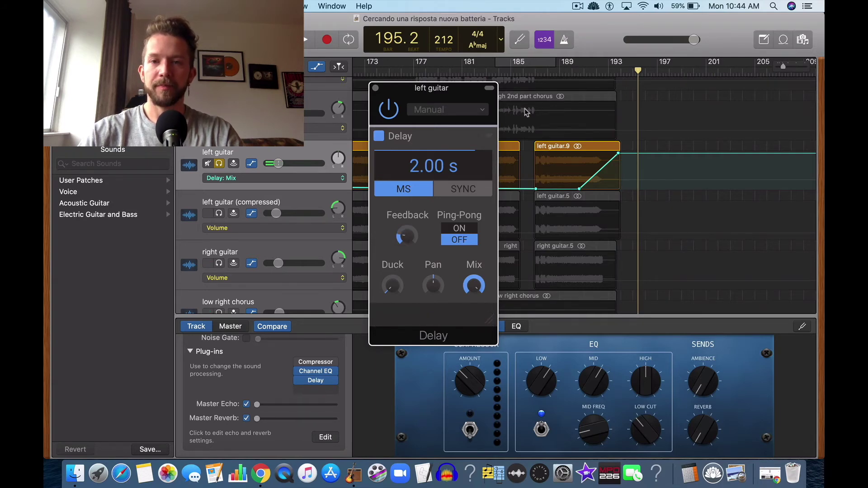
{"action": "left_click", "coordinate": [533, 75]}
{"action": "key", "text": "space"}
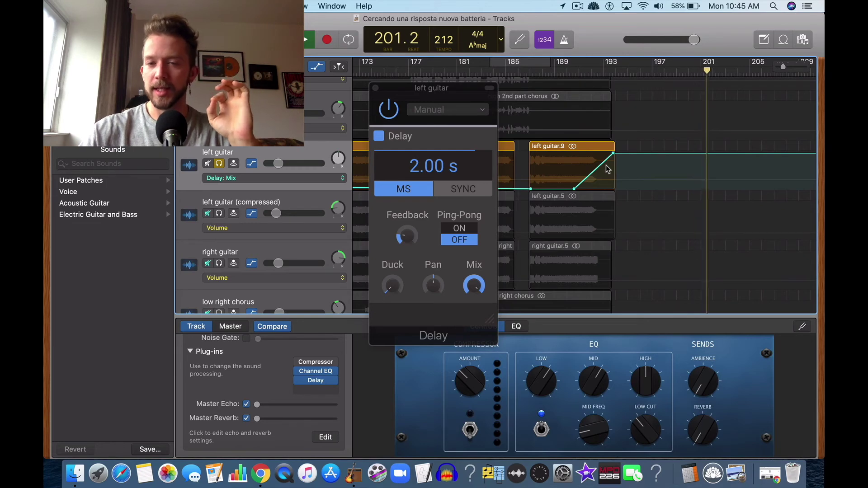
{"action": "left_click", "coordinate": [407, 235]}
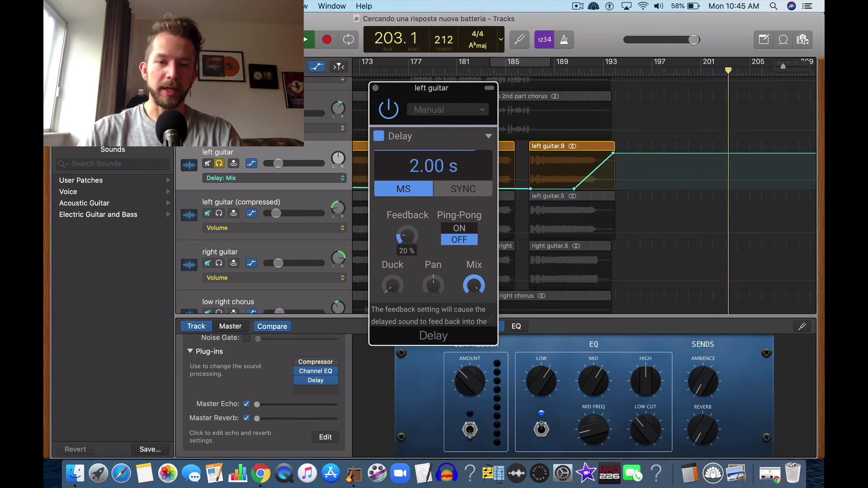
{"action": "left_click_drag", "start_coordinate": [407, 236], "coordinate": [407, 237]}
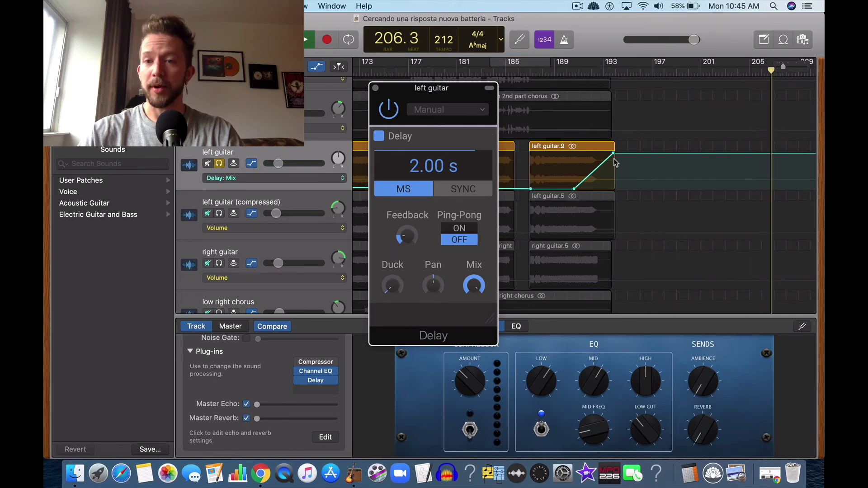
Lower the last Delay: Mix automation point near bar 193 to 66 %, replaying the ending from about bar 187
{"action": "left_click_drag", "start_coordinate": [614, 154], "coordinate": [615, 169]}
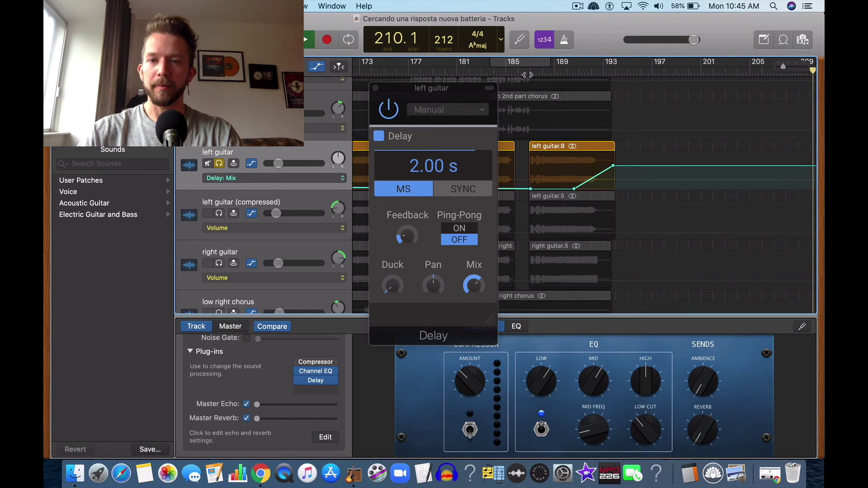
{"action": "key", "text": "space"}
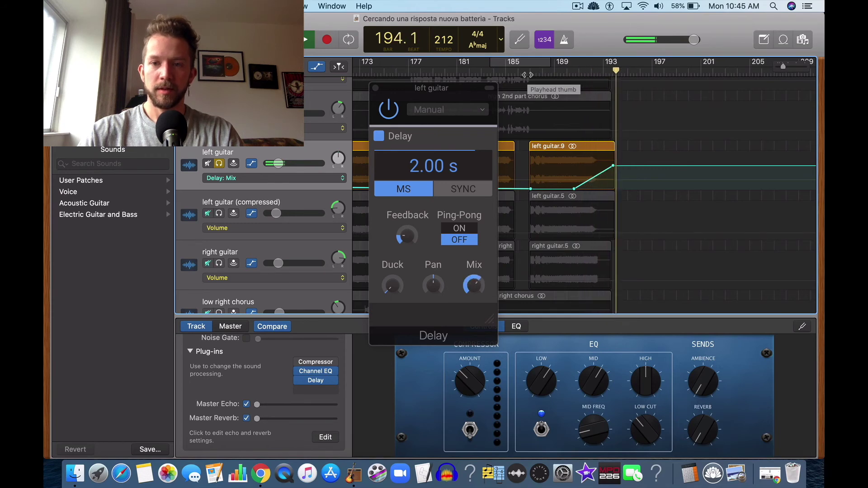
{"action": "left_click_drag", "start_coordinate": [627, 166], "coordinate": [626, 170]}
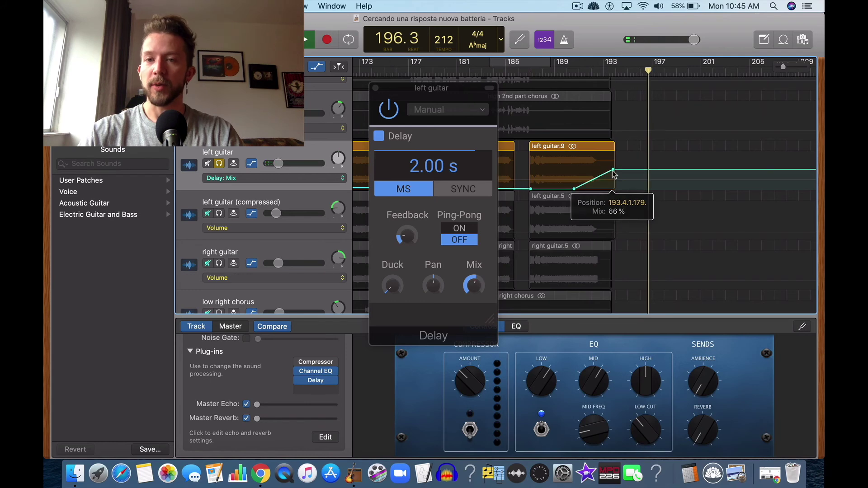
{"action": "left_click", "coordinate": [530, 72]}
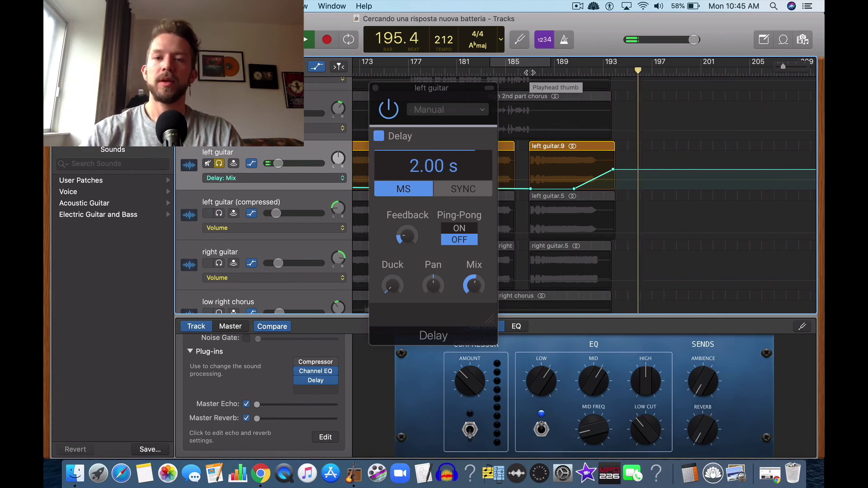
Close the Delay plug-in window and minimize the project with the playhead back at the start of the song
{"action": "left_click", "coordinate": [375, 88]}
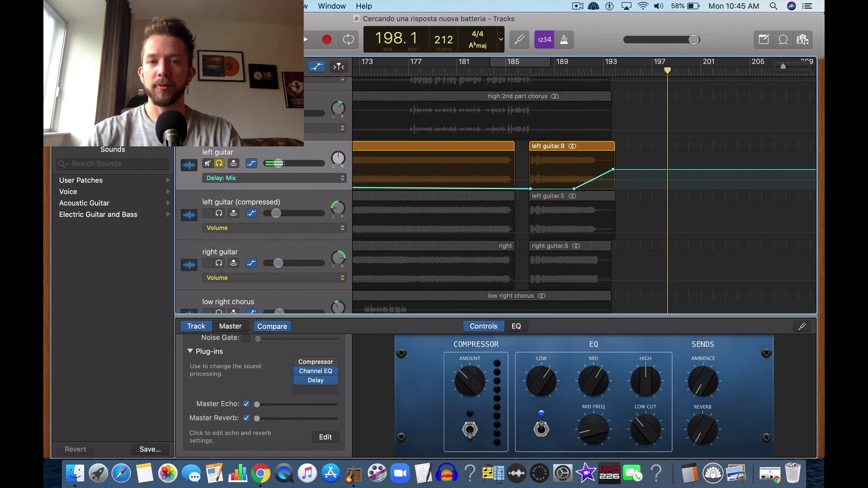
{"action": "key", "text": "Return"}
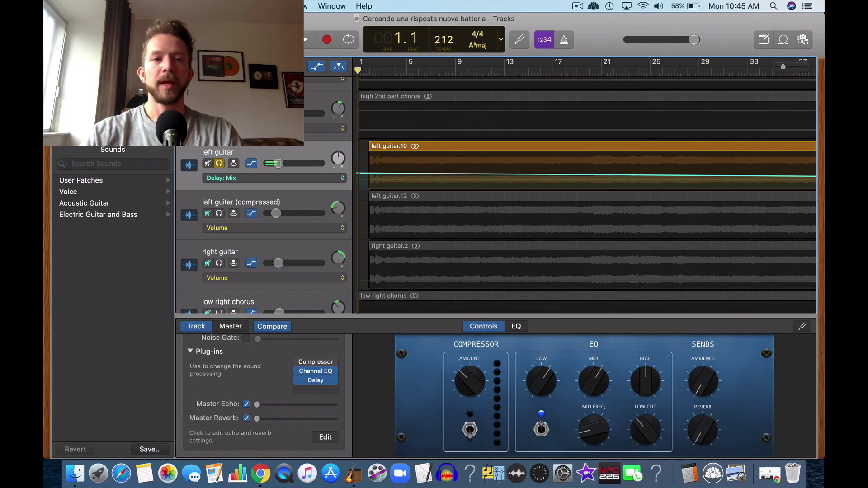
{"action": "double_click", "coordinate": [324, 21]}
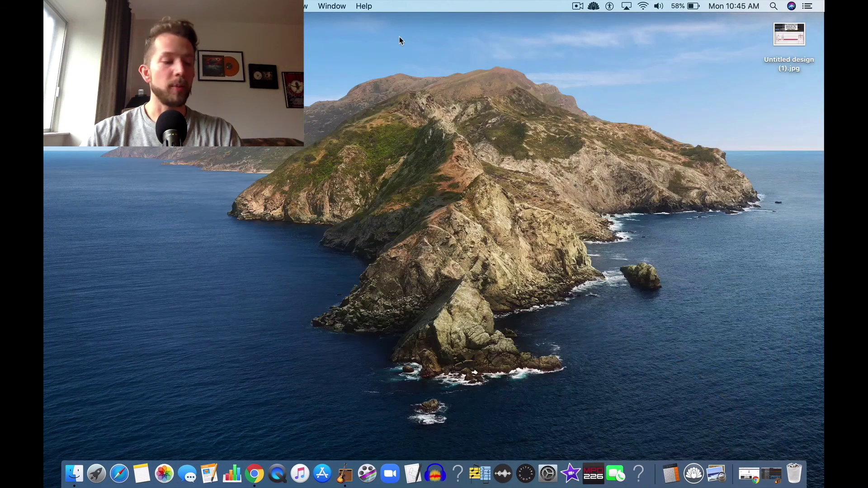
{"action": "left_click", "coordinate": [578, 6]}
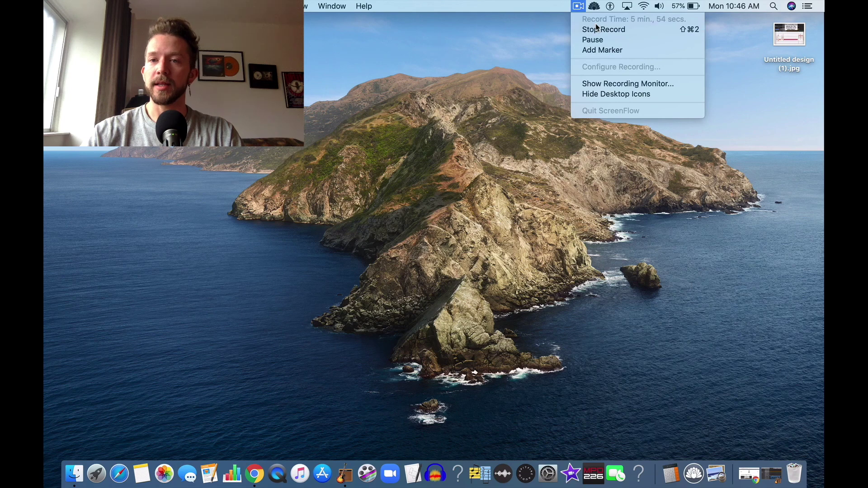